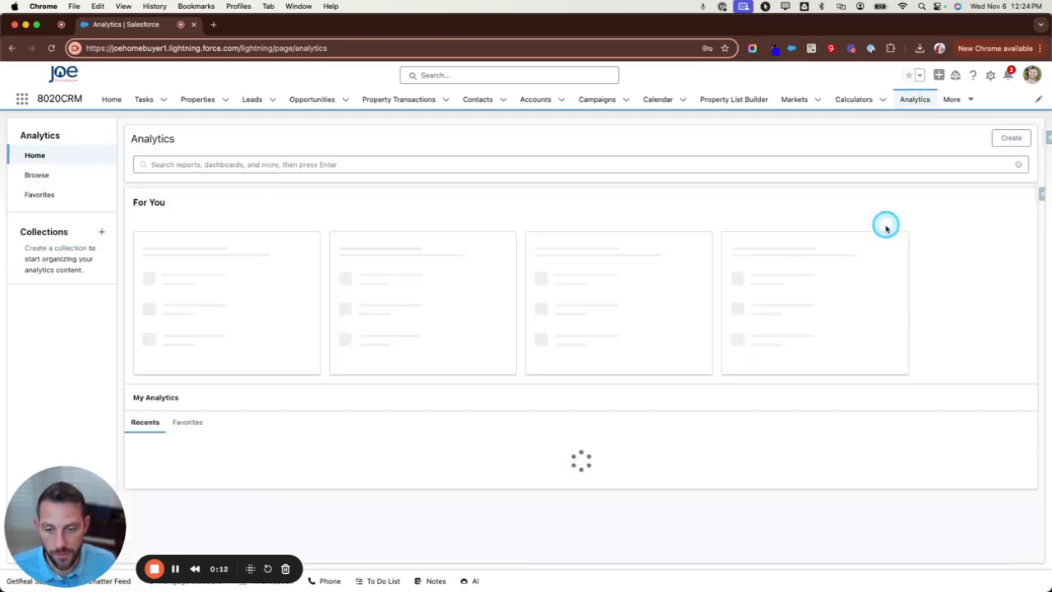
Find "report" in the app launcher and open the Reports page
click(1001, 140)
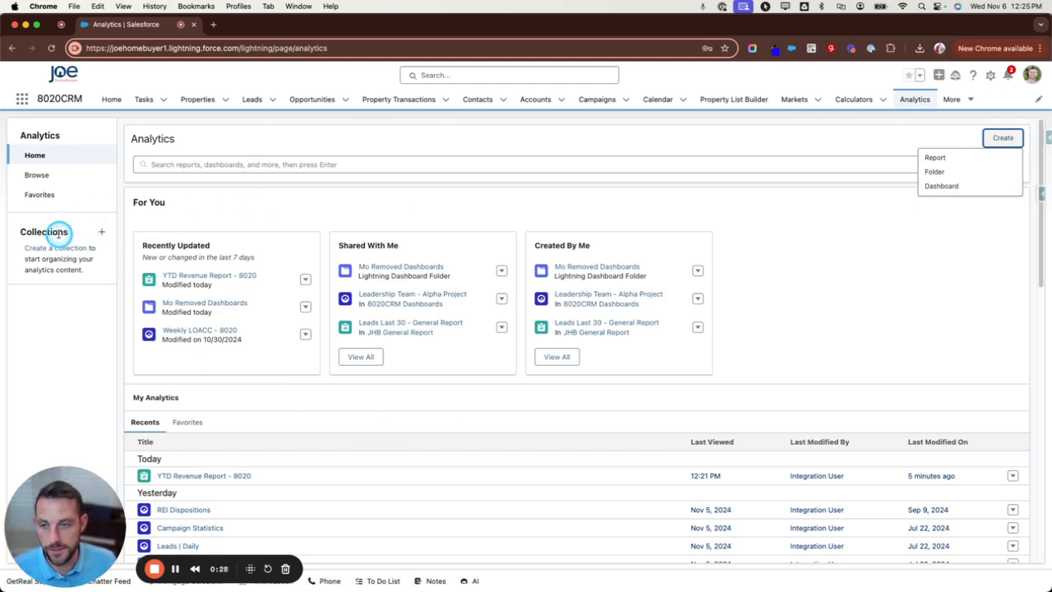
click(25, 100)
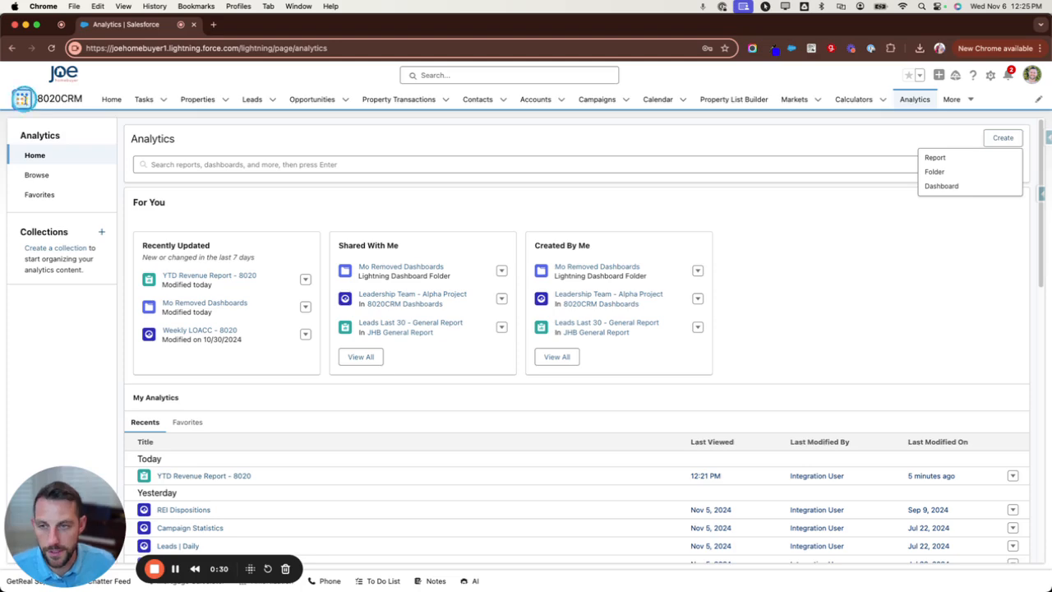
text(report)
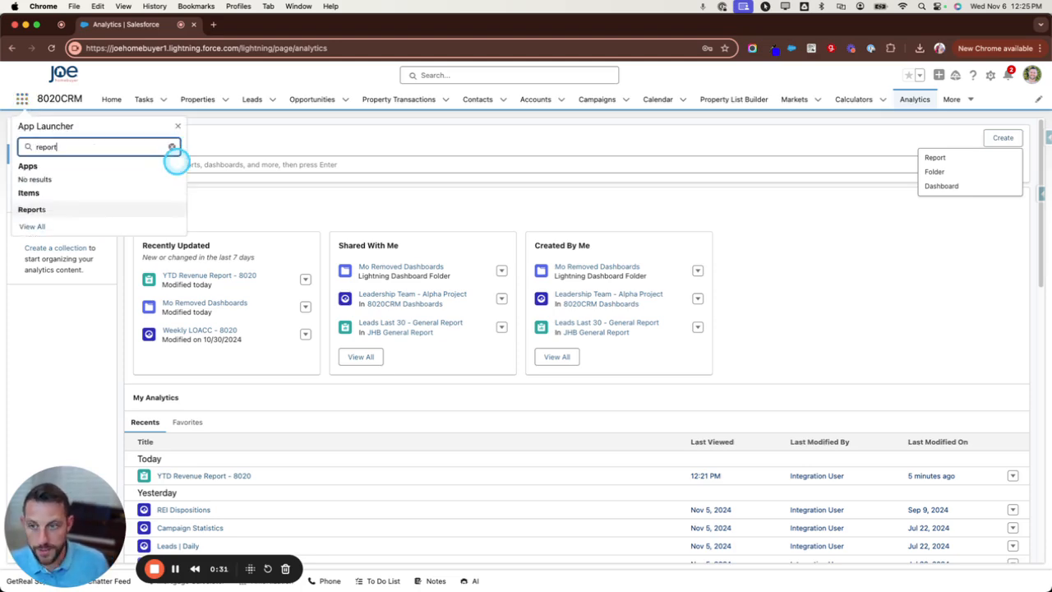
click(37, 208)
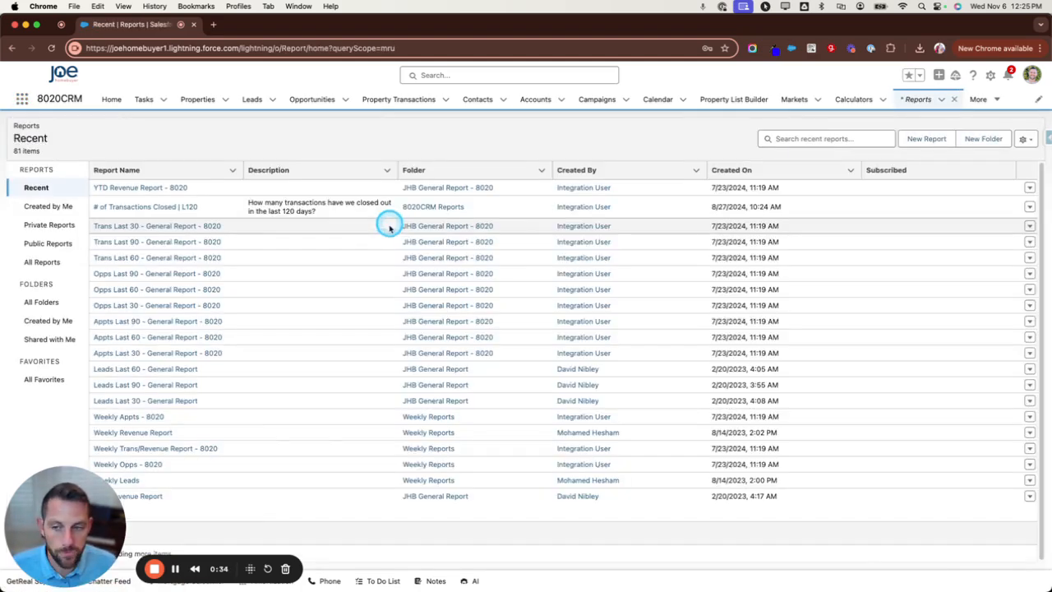
Look through the recent reports and search all reports for "Transact"
scroll(169, 411, down, 15)
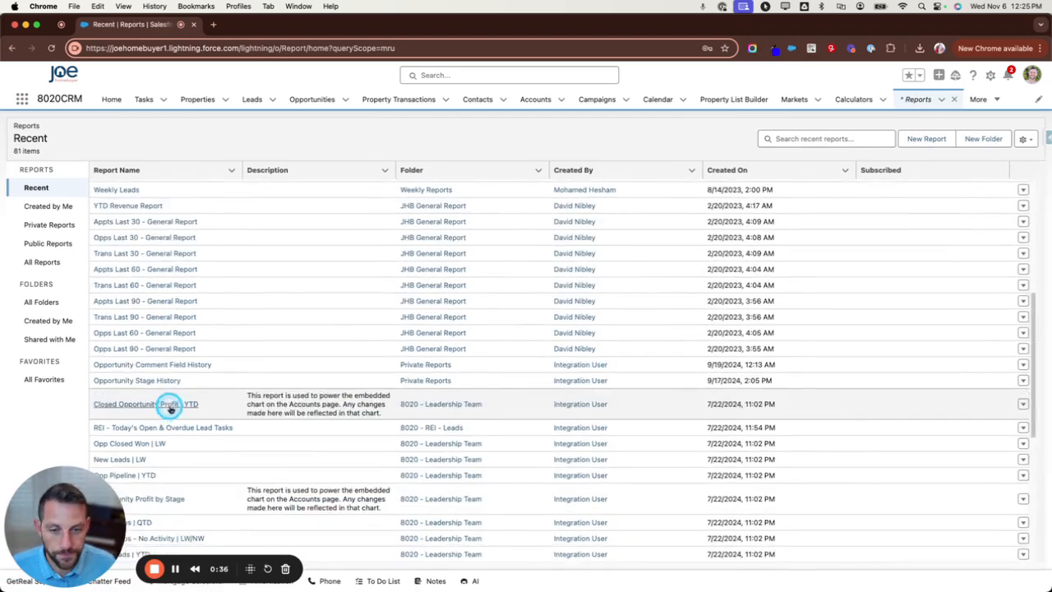
scroll(173, 394, up, 20)
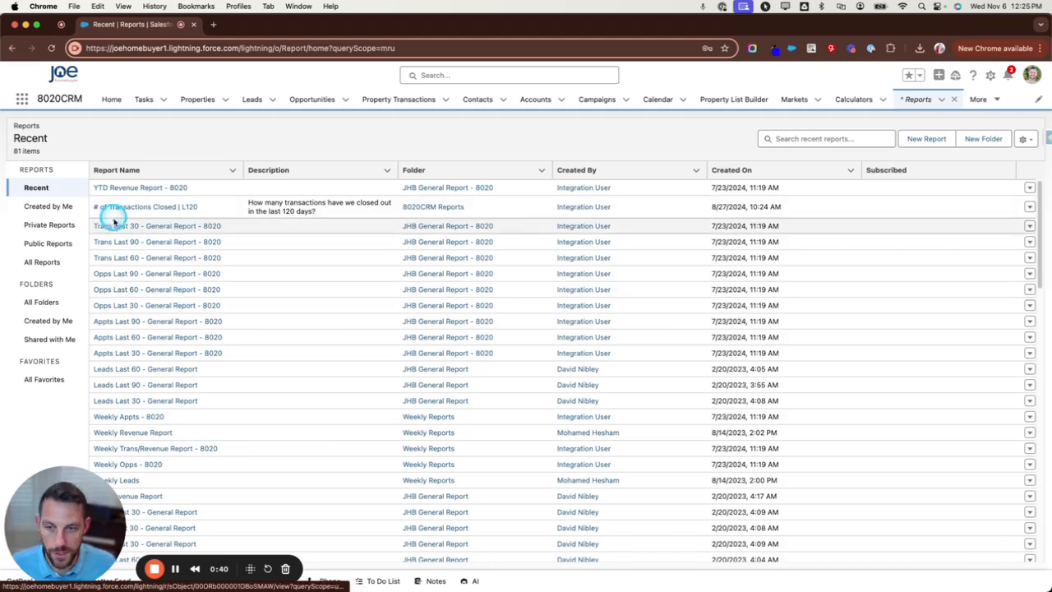
click(41, 263)
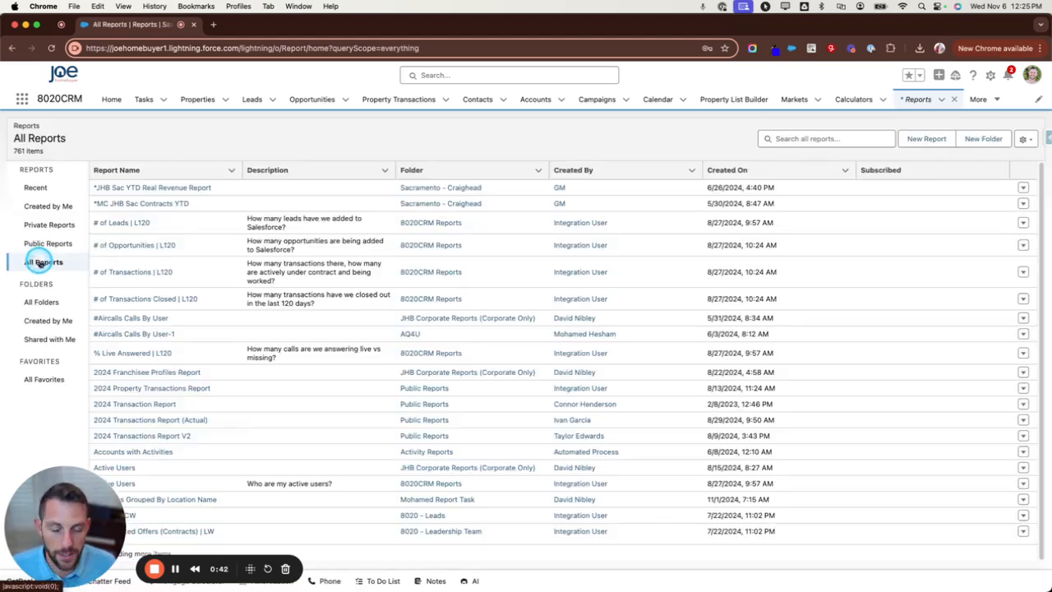
click(863, 138)
text(Transact)
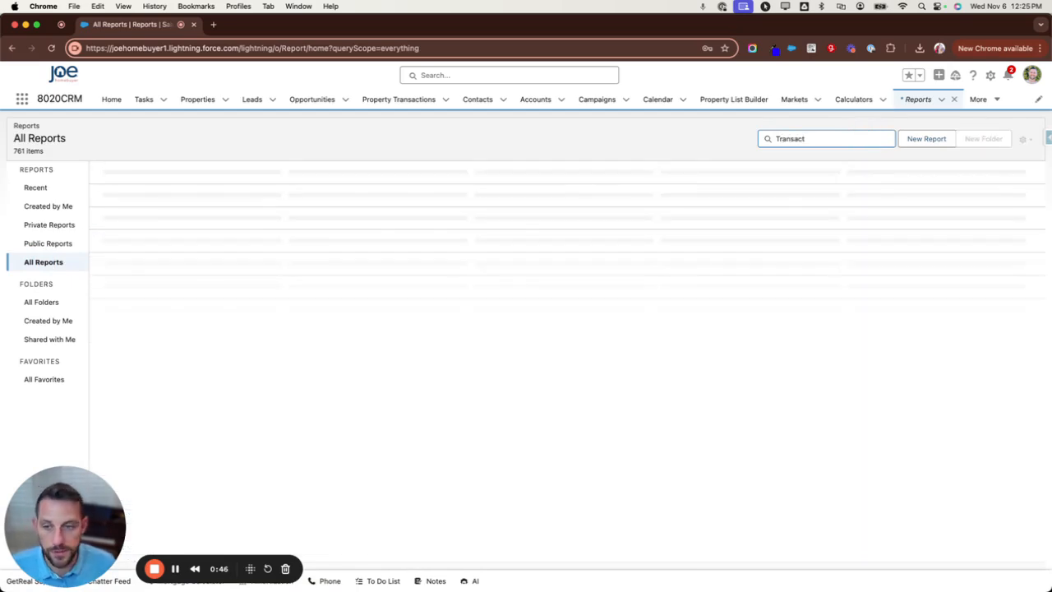
double_click(833, 138)
key(BackSpace)
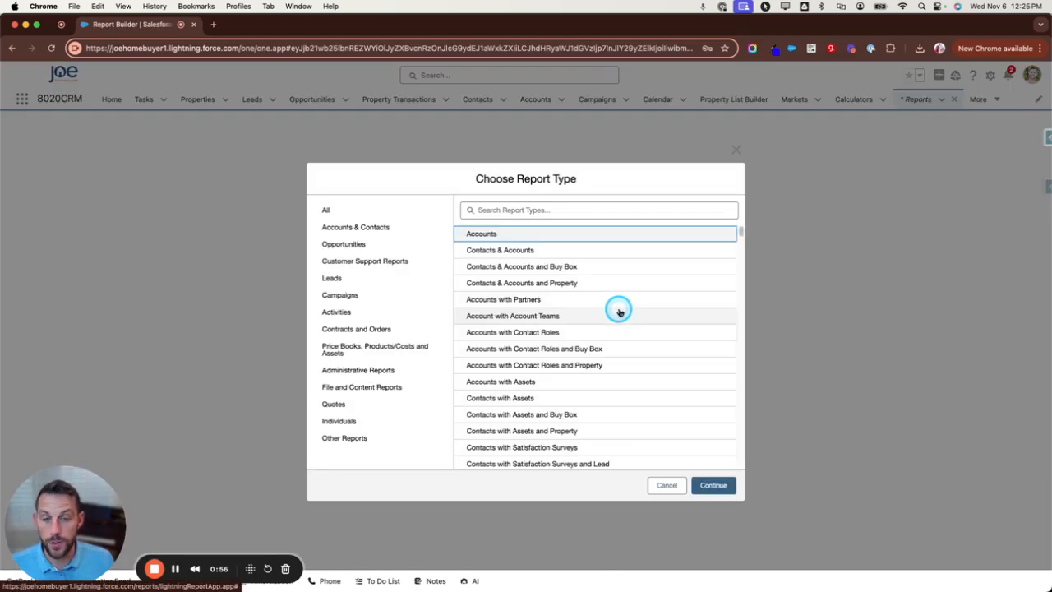
Search the report types for "Transactions" and look through the matching types
click(518, 210)
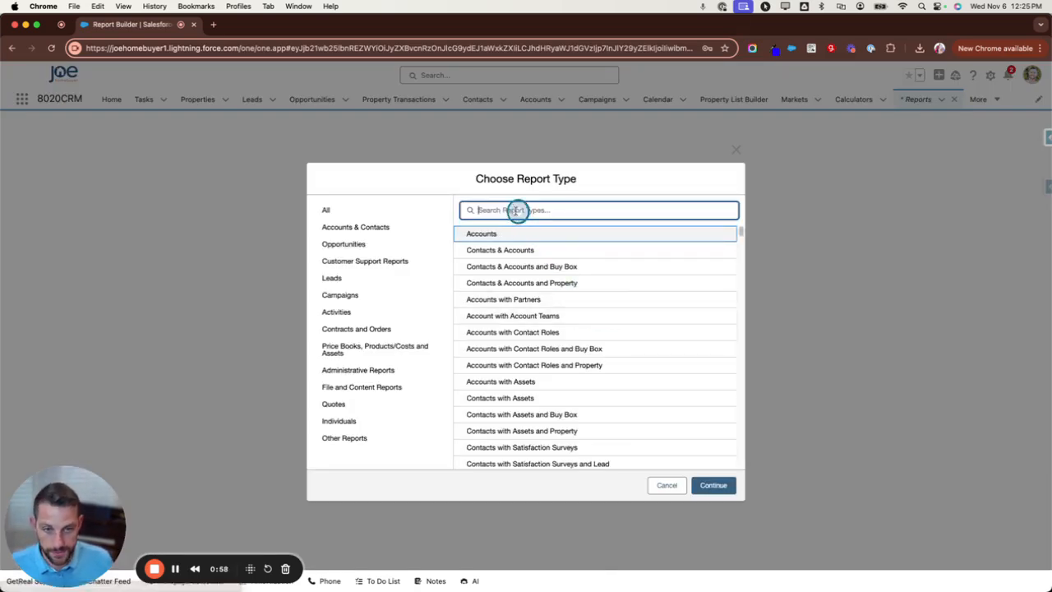
text(Transactions)
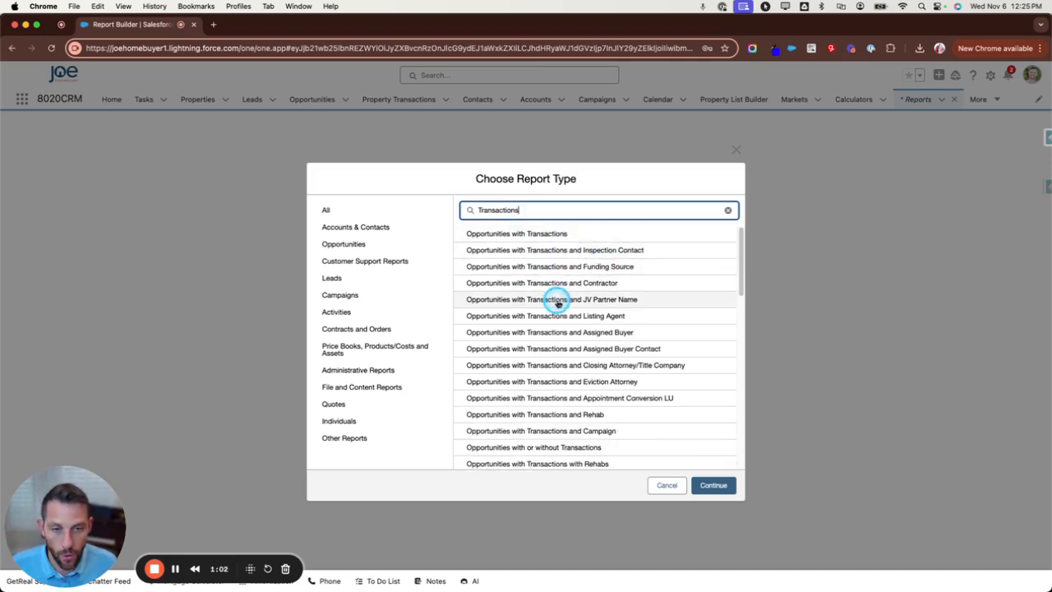
scroll(556, 344, down, 1)
scroll(557, 343, down, 5)
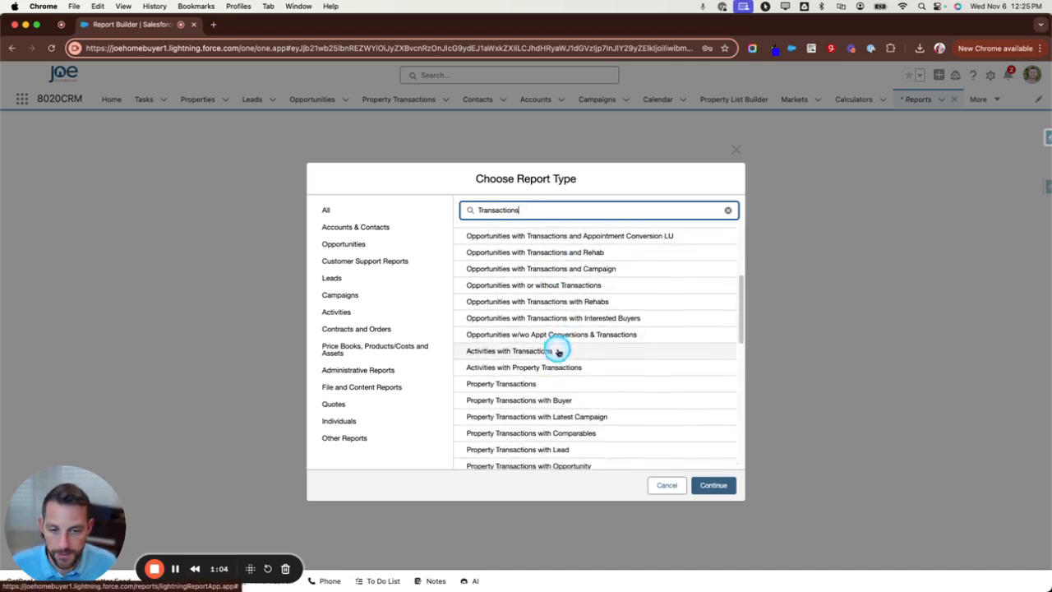
scroll(542, 313, up, 6)
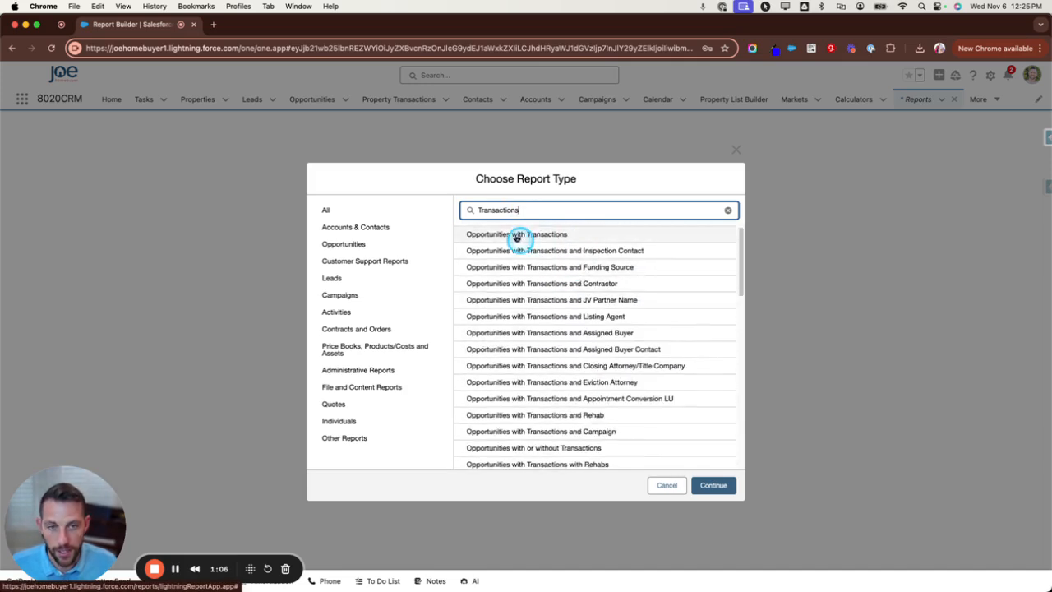
Search the report types for "Property Transactions" and examine the available variants
double_click(496, 210)
text(Property T)
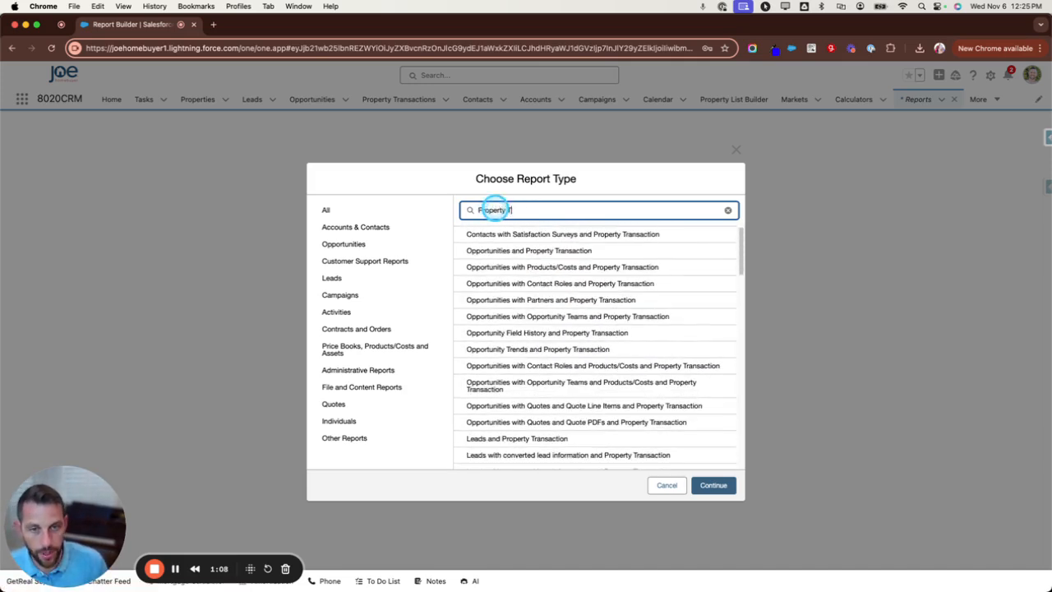
text(ransactions)
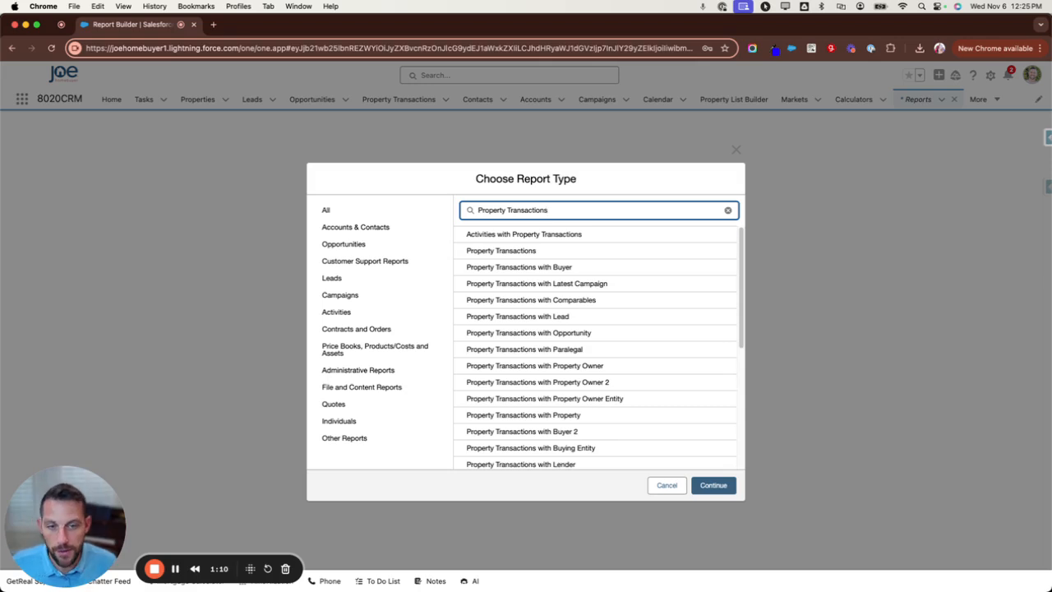
scroll(531, 334, down, 2)
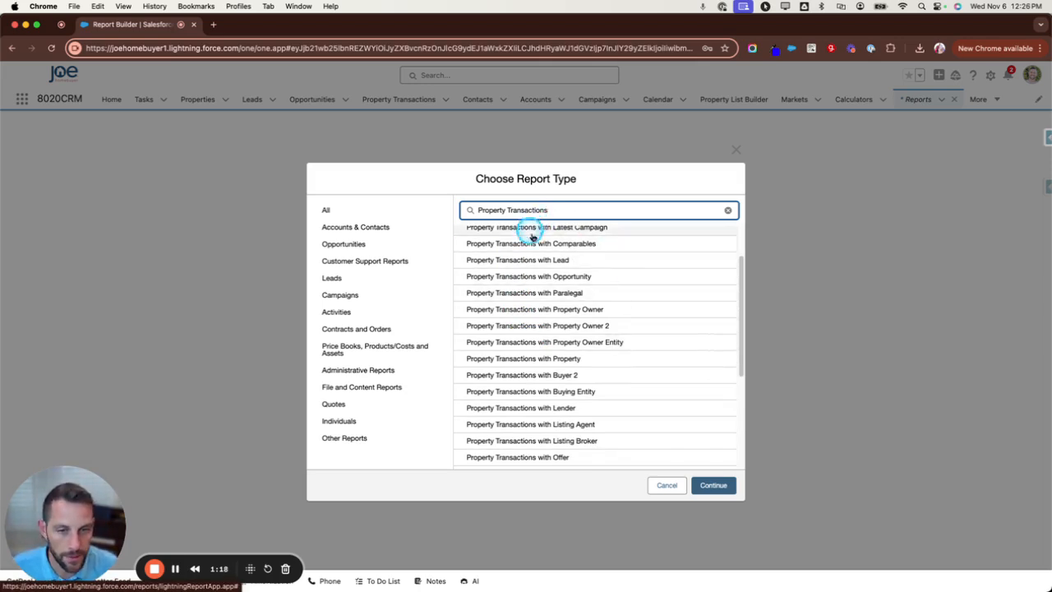
scroll(509, 239, up, 3)
scroll(527, 271, down, 1)
scroll(526, 282, down, 10)
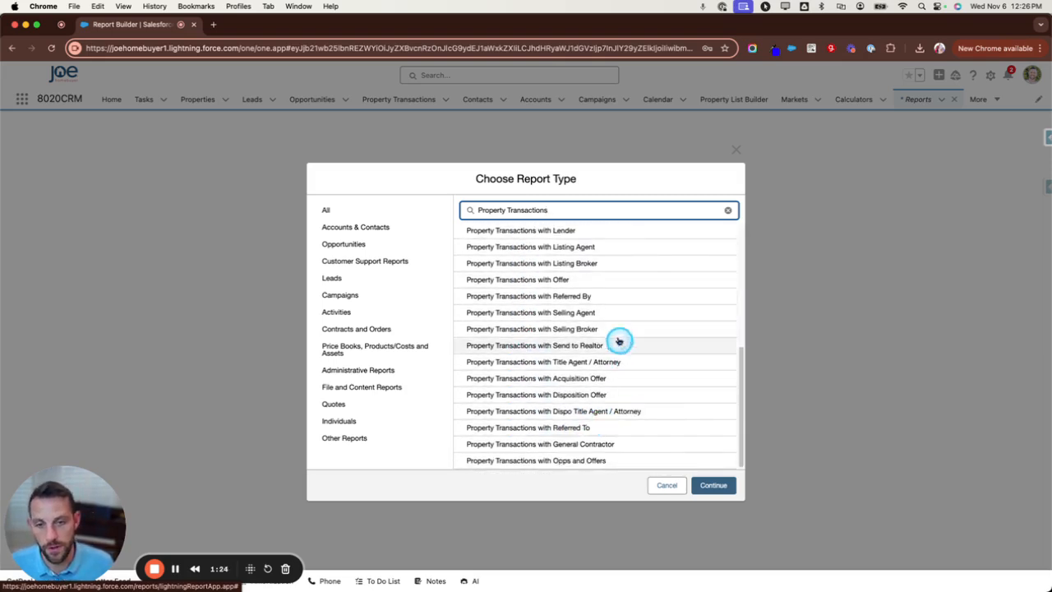
Look through the report types in the Opportunities, Other Reports and All categories for one covering property transactions
click(344, 244)
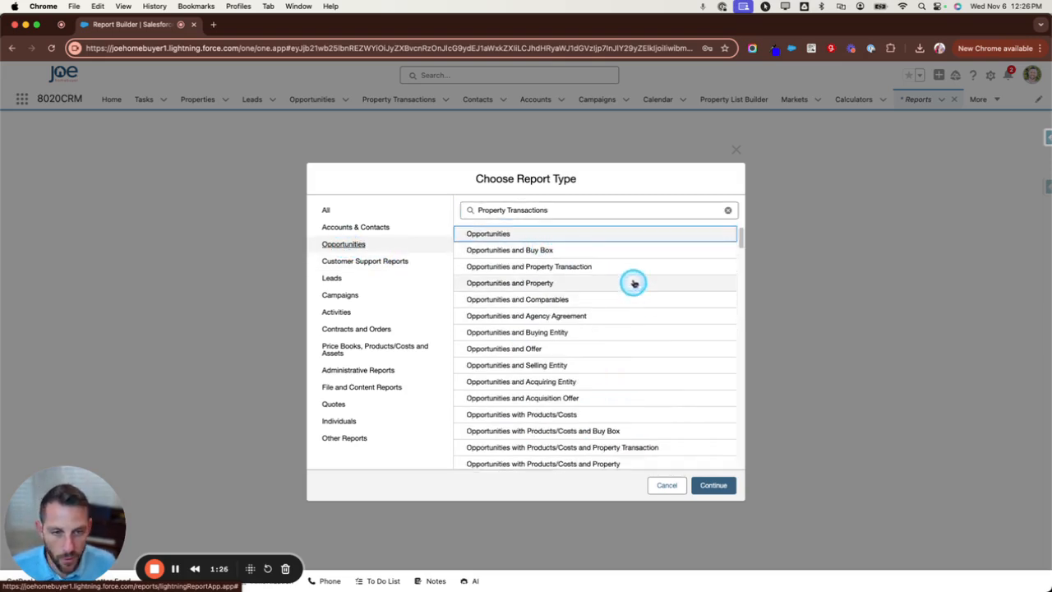
scroll(591, 263, down, 5)
scroll(608, 308, down, 5)
scroll(636, 338, down, 2)
scroll(634, 337, up, 15)
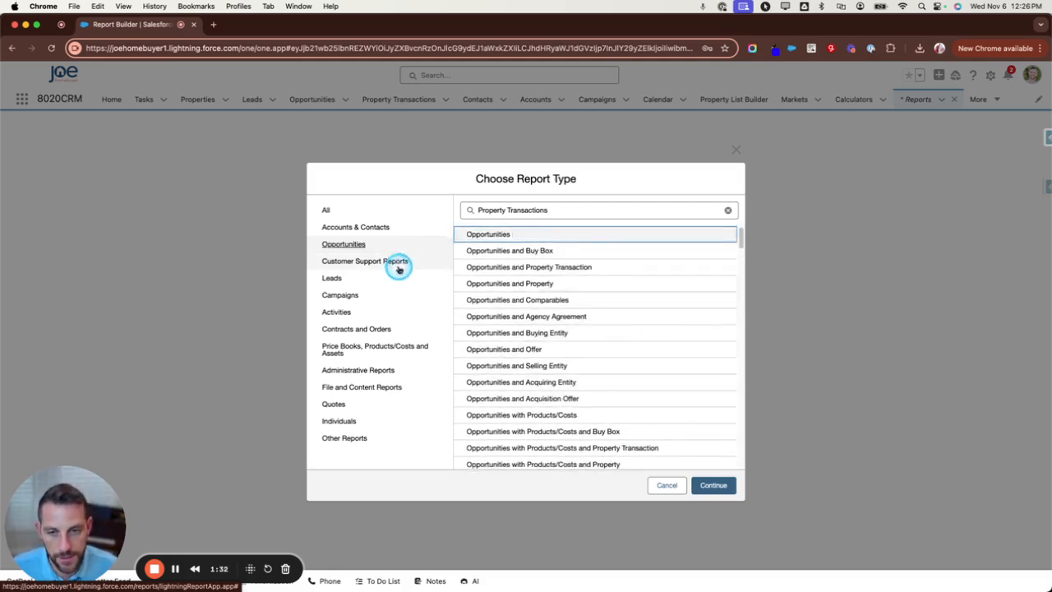
click(346, 437)
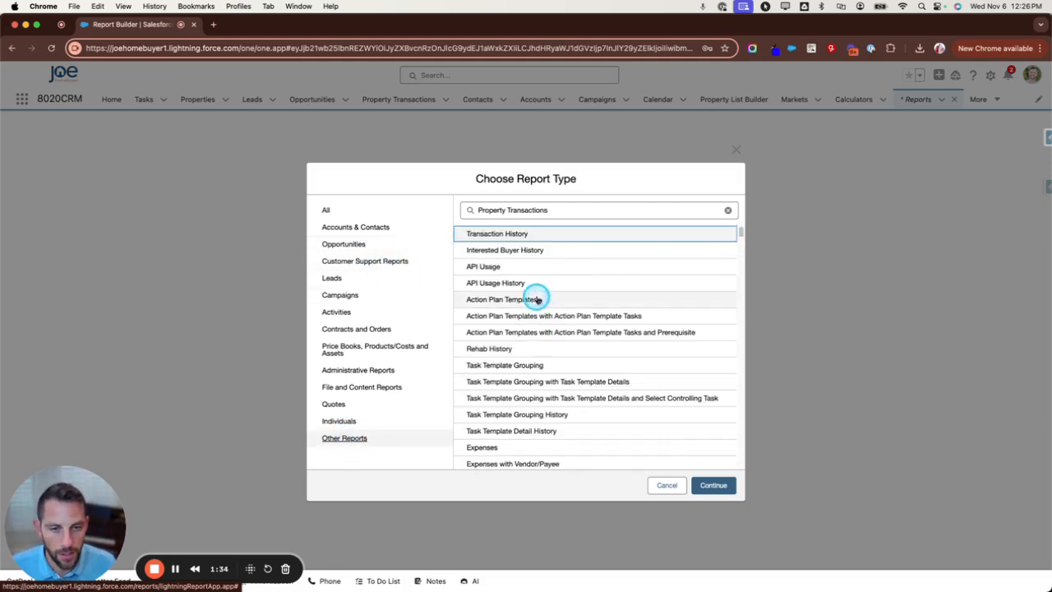
scroll(604, 333, down, 3)
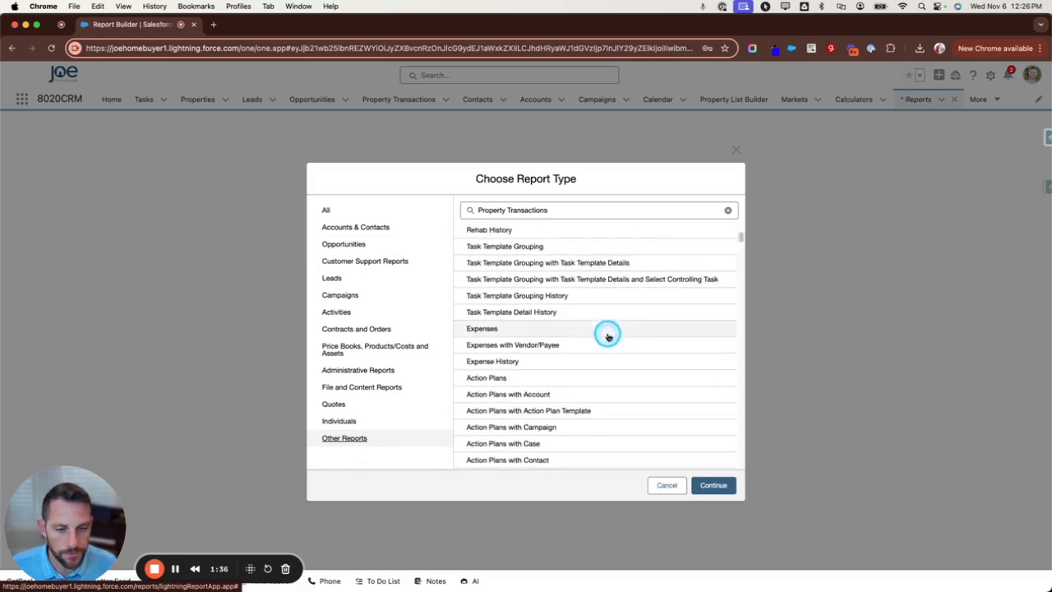
scroll(608, 335, up, 3)
click(392, 210)
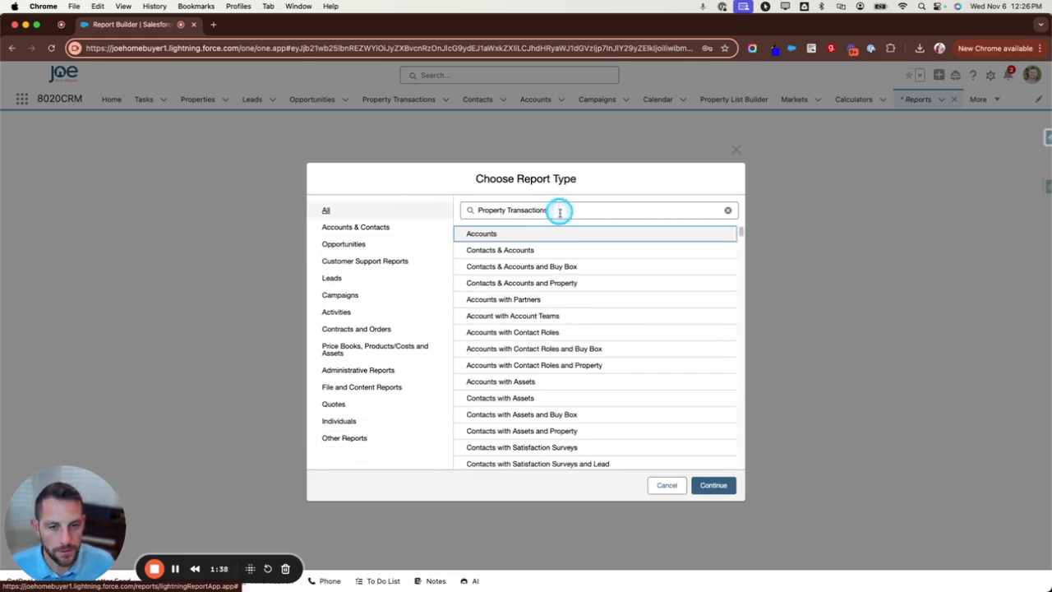
scroll(638, 349, down, 5)
scroll(639, 355, down, 7)
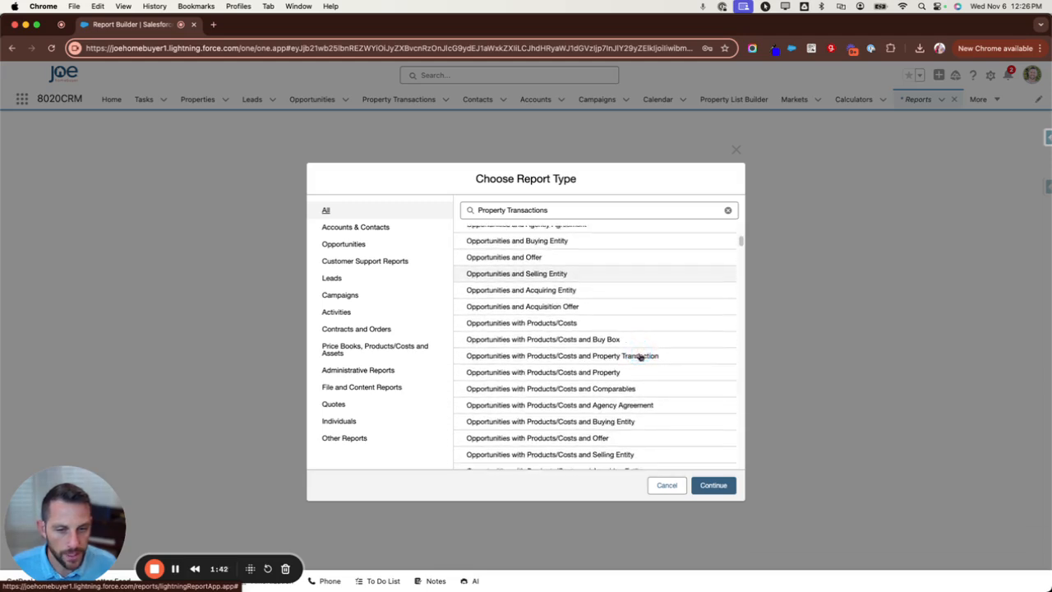
Narrow the report types to "Property Transactions with Opp" and create a report of type Property Transactions with Opps and Offers
scroll(680, 359, down, 1)
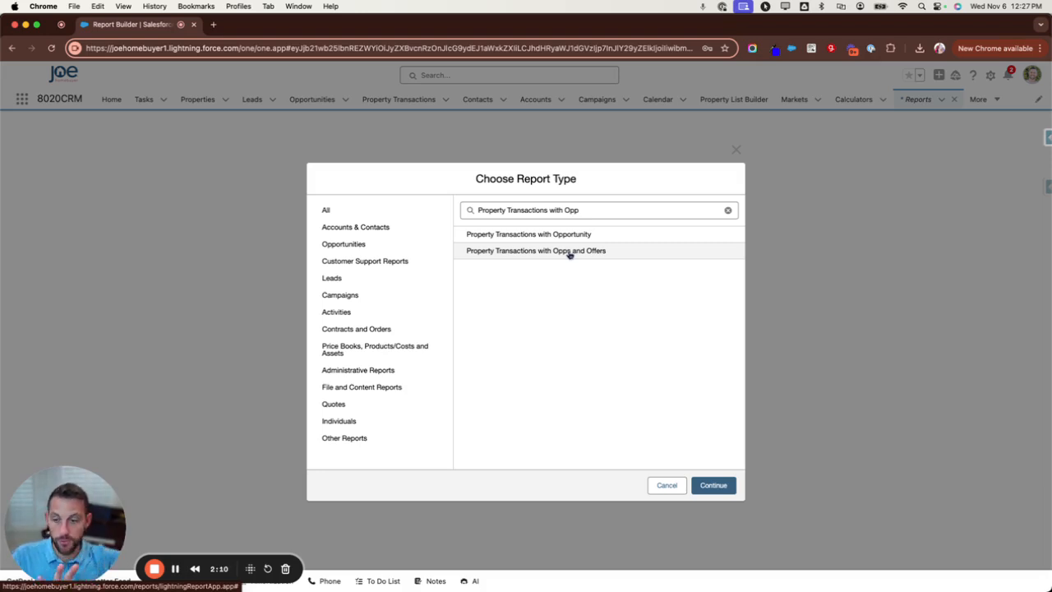
click(569, 251)
click(713, 485)
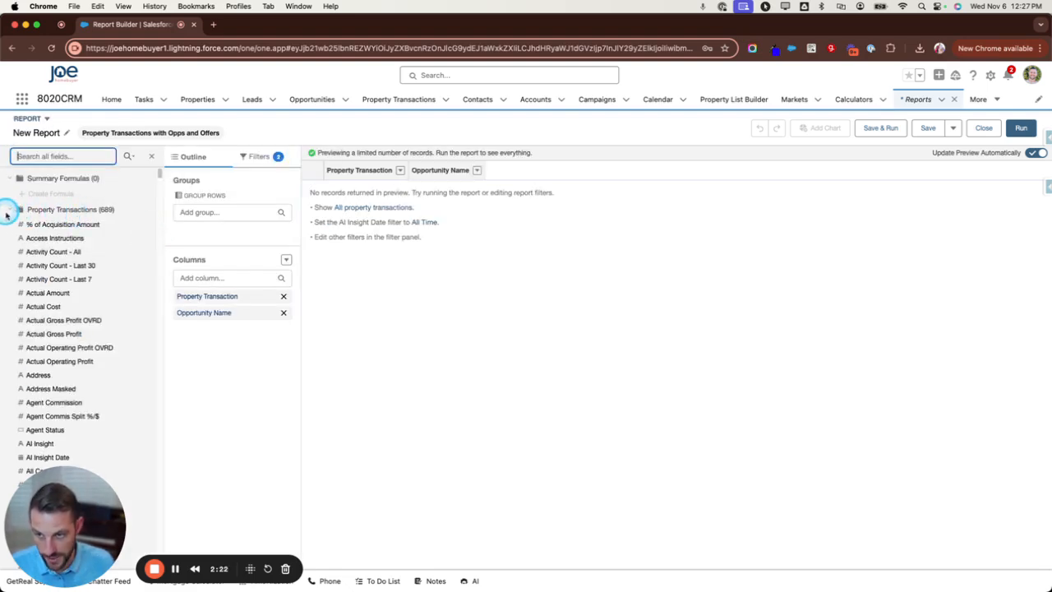
Collapse the Property Transactions field group and examine the Opportunities fields available for the report
click(9, 209)
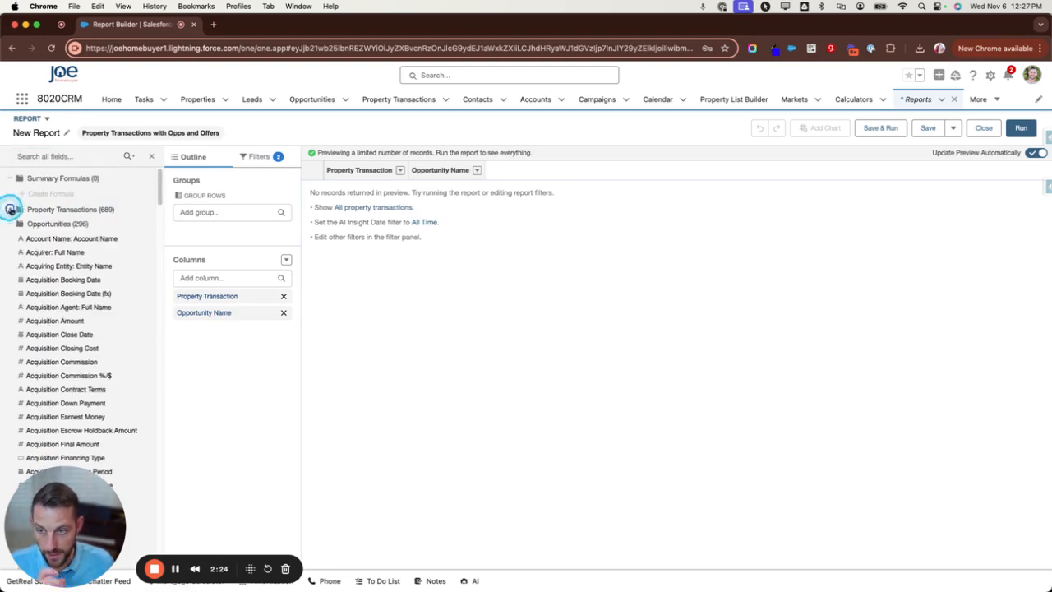
scroll(52, 308, down, 10)
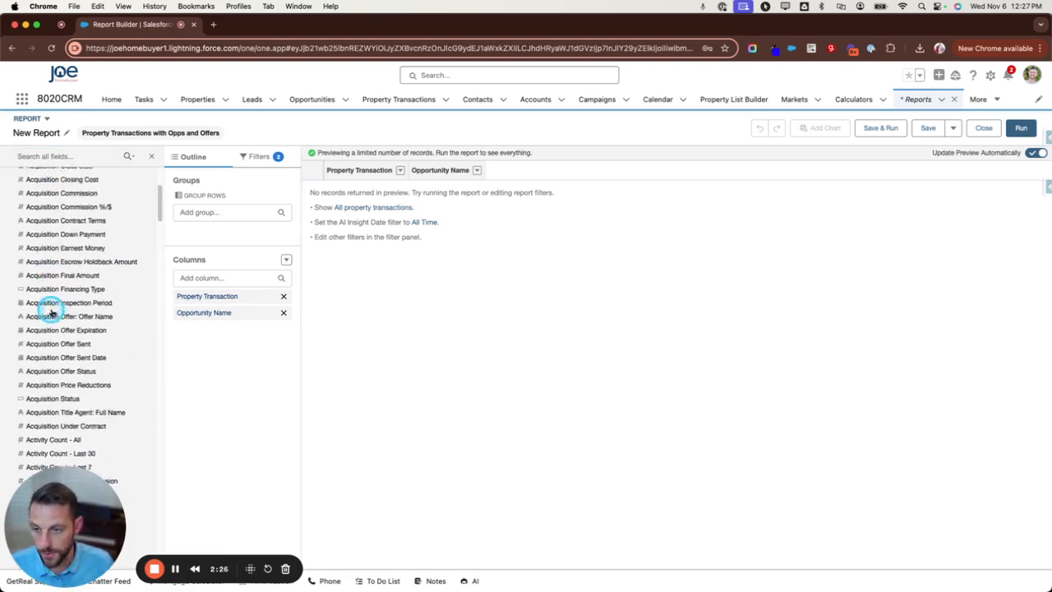
scroll(59, 308, down, 10)
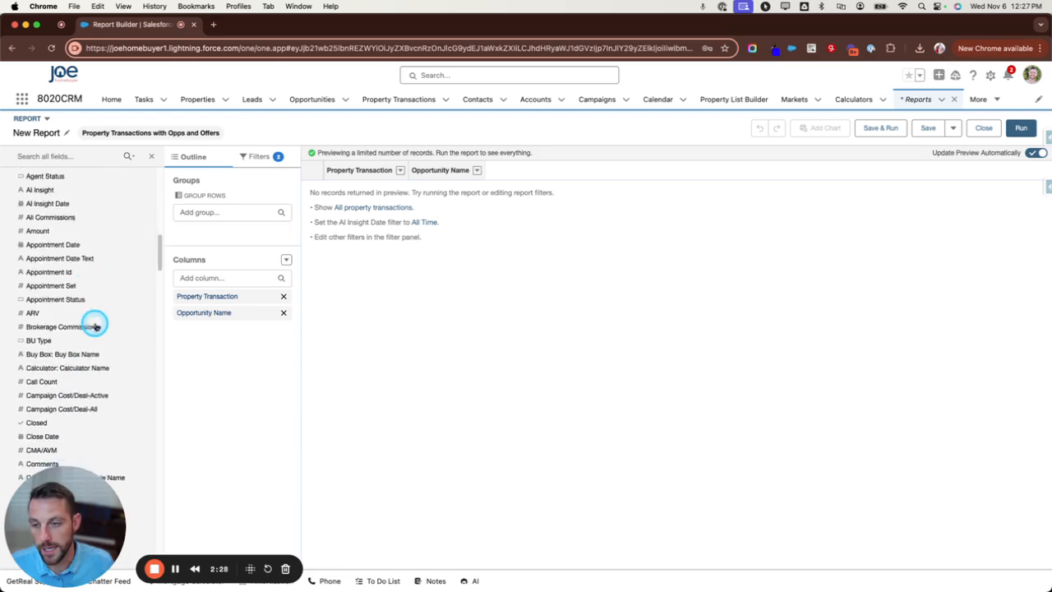
scroll(94, 324, down, 10)
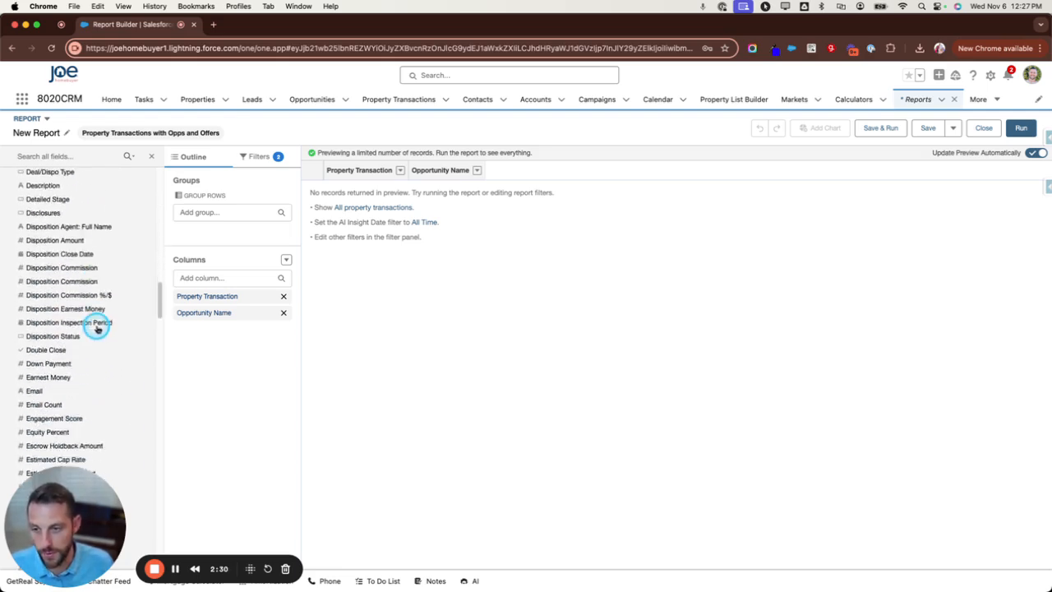
scroll(82, 322, down, 3)
scroll(77, 338, up, 20)
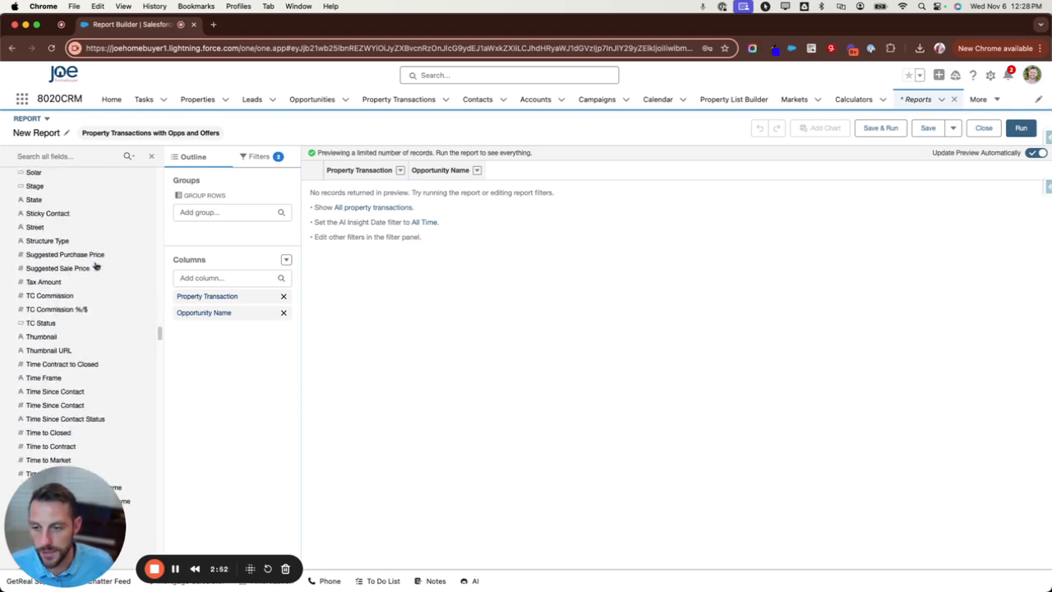
Examine the Acquisition Offer fields available under Property Transactions for the report
scroll(96, 265, down, 10)
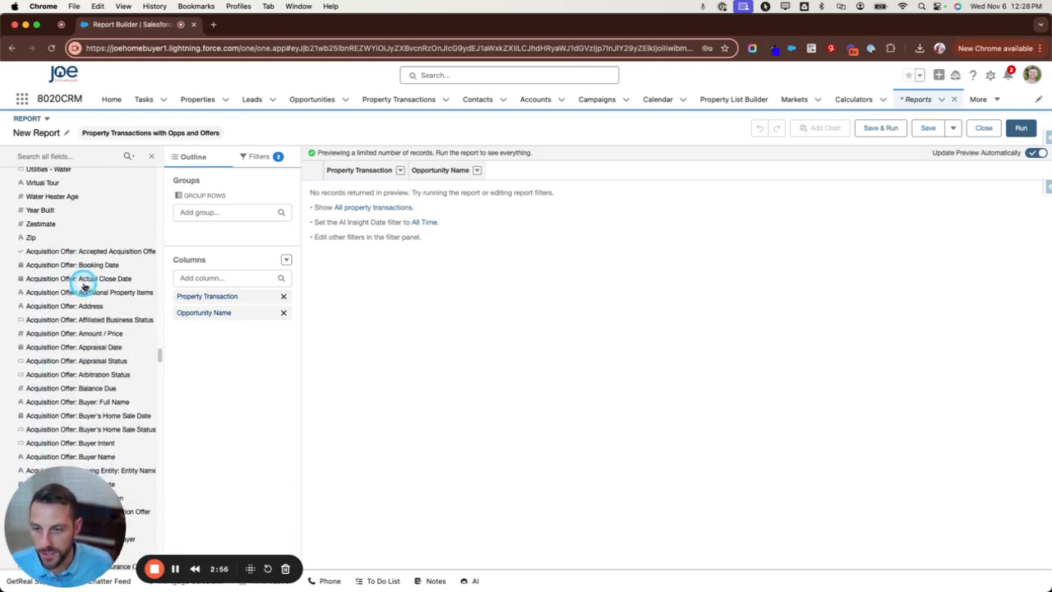
scroll(83, 285, down, 2)
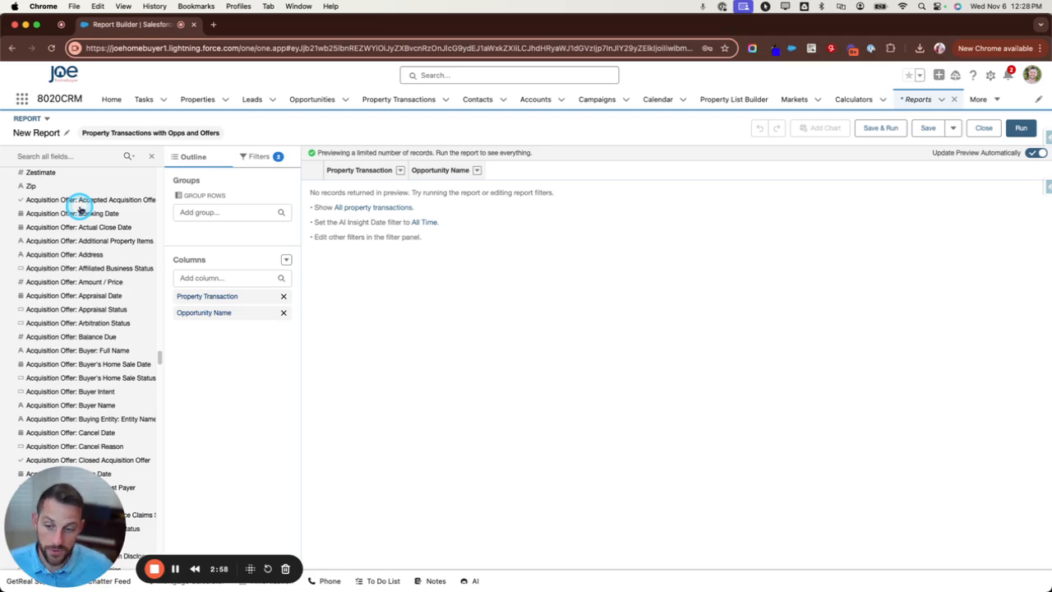
scroll(102, 253, down, 15)
scroll(112, 273, down, 15)
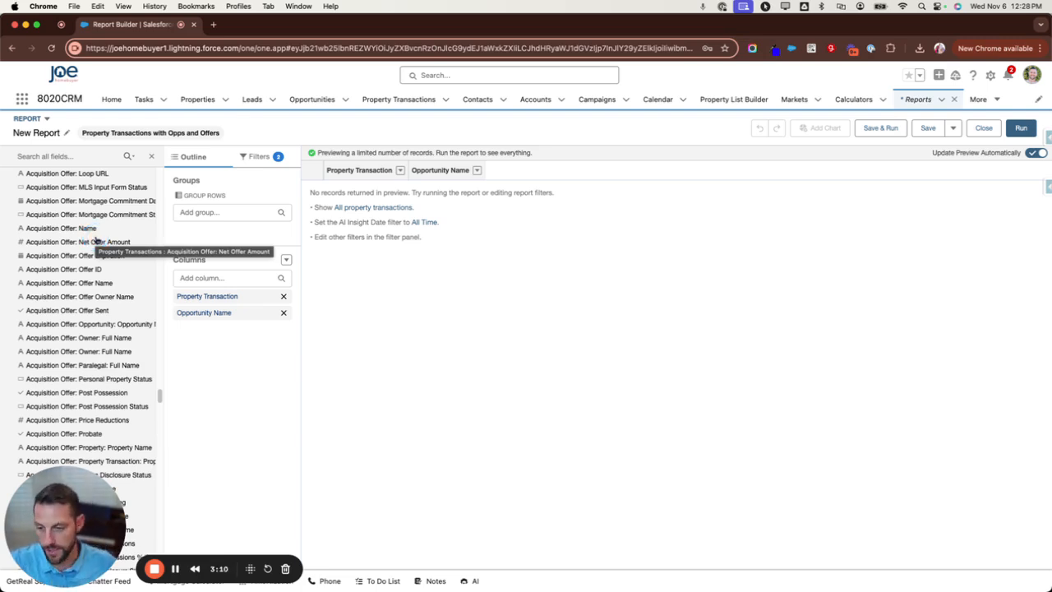
scroll(94, 240, down, 5)
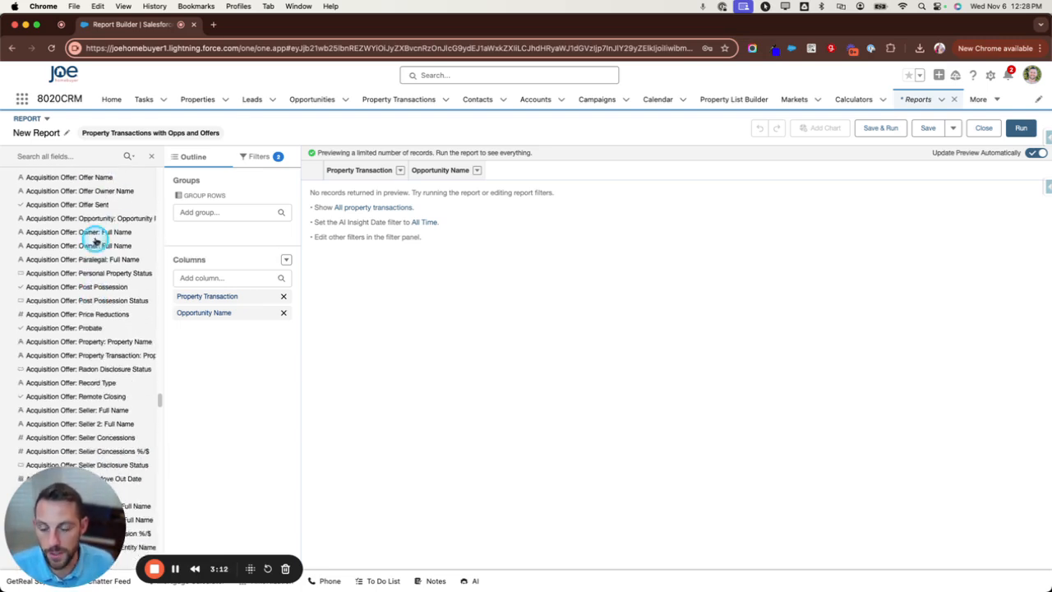
scroll(88, 223, down, 10)
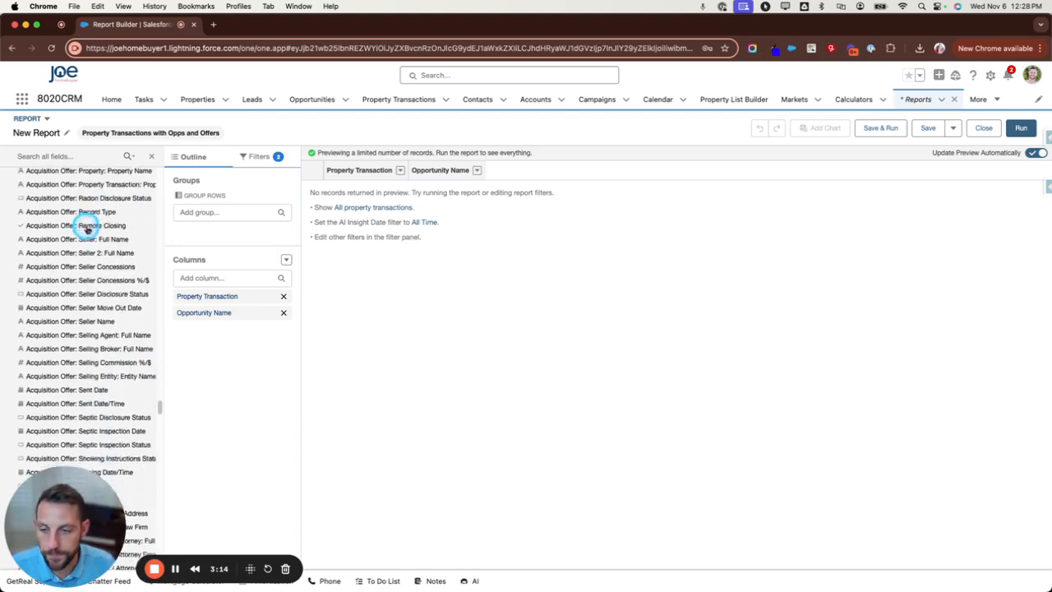
Examine the Disposition Offer and Offer fields available under Property Transactions, and collapse that field group
scroll(94, 275, down, 10)
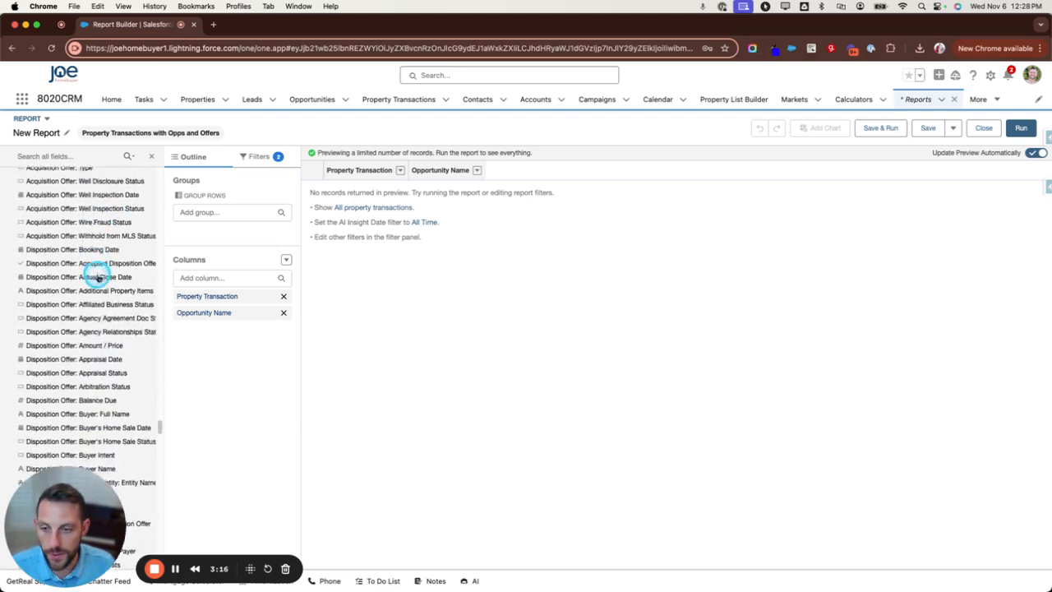
scroll(56, 211, up, 4)
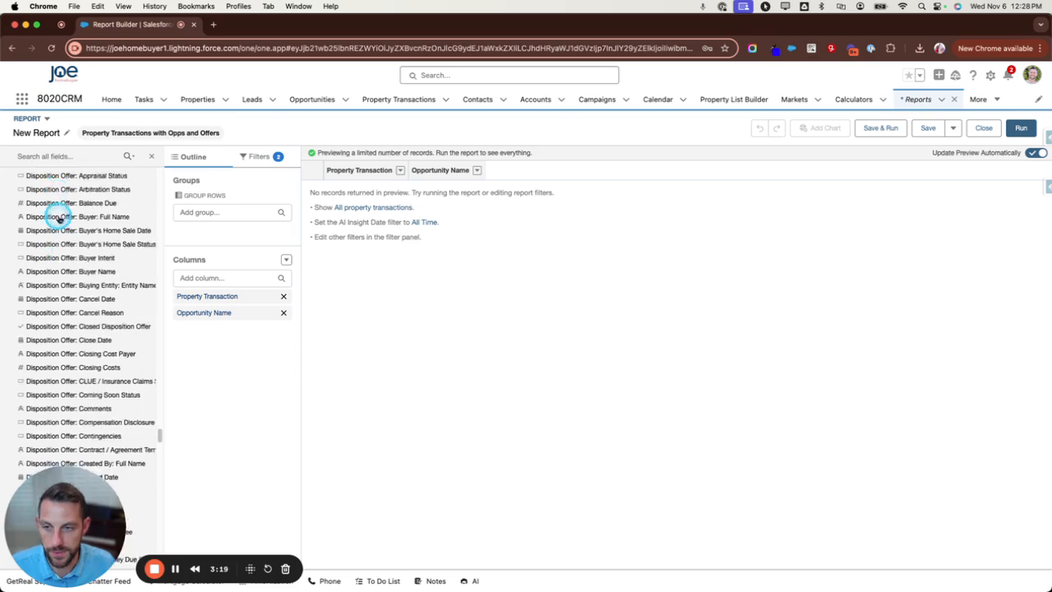
scroll(99, 327, down, 10)
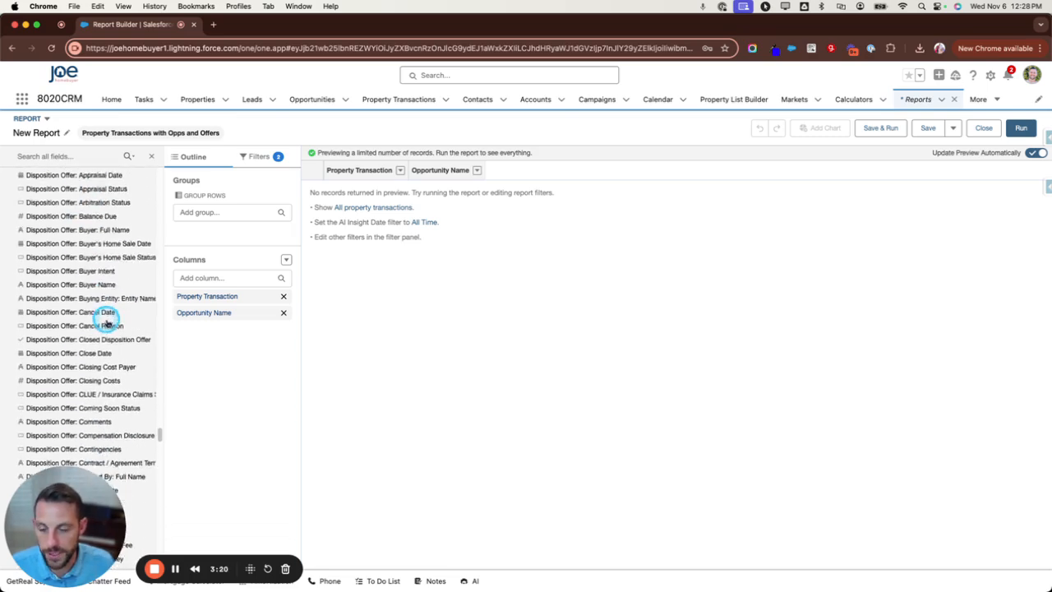
scroll(109, 323, down, 15)
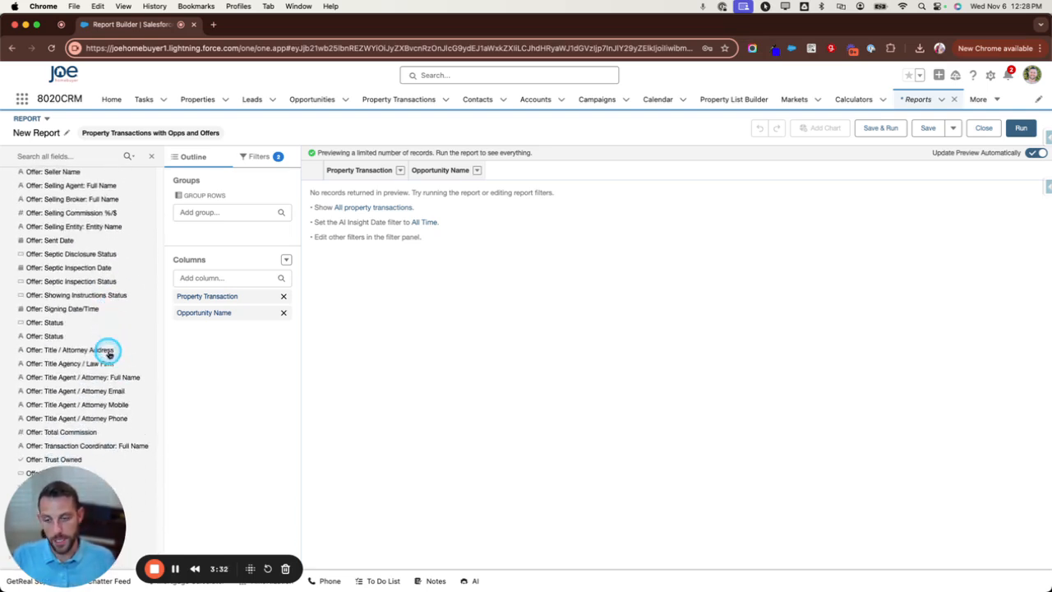
scroll(109, 349, up, 10)
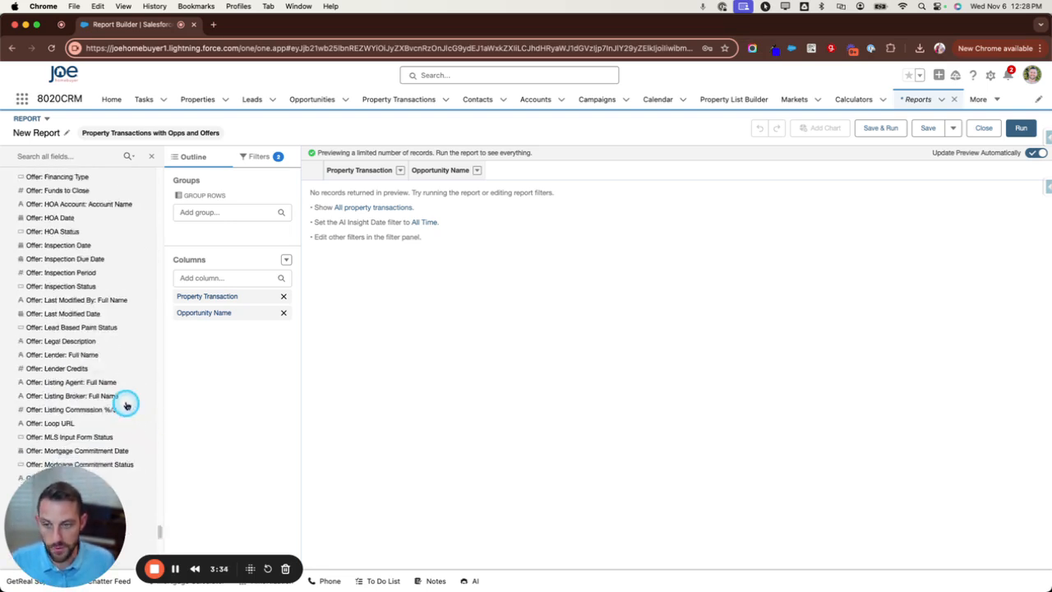
drag(163, 528, 155, 166)
click(6, 209)
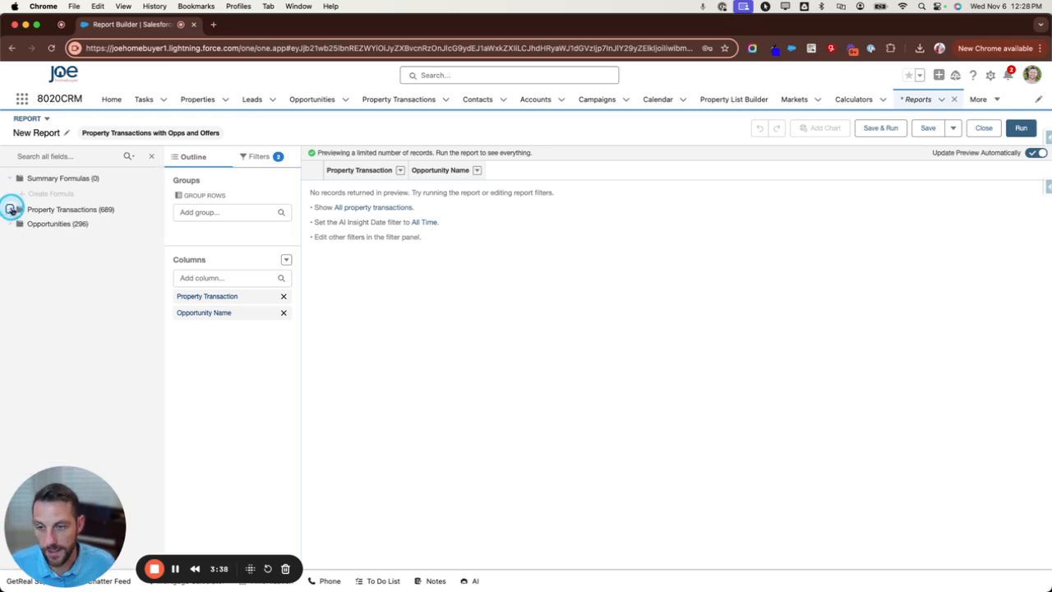